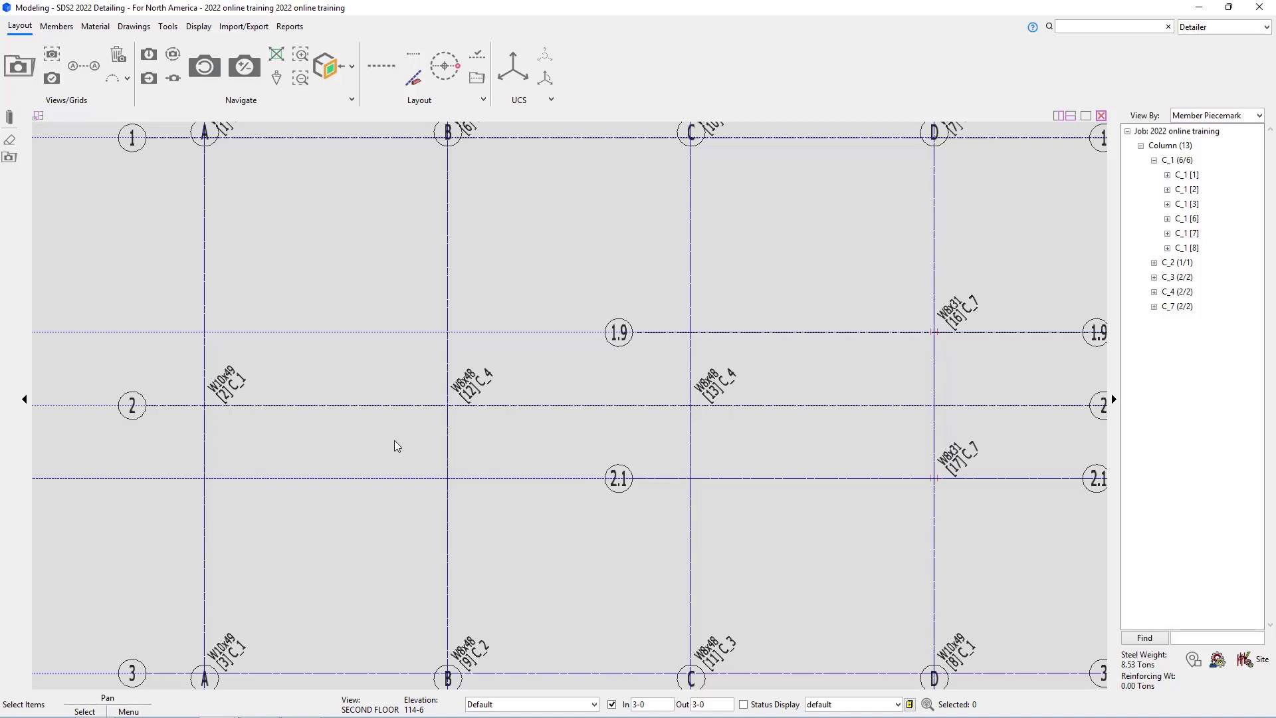
- Start adding beams on the second floor with the section size set to W18x40
click(58, 27)
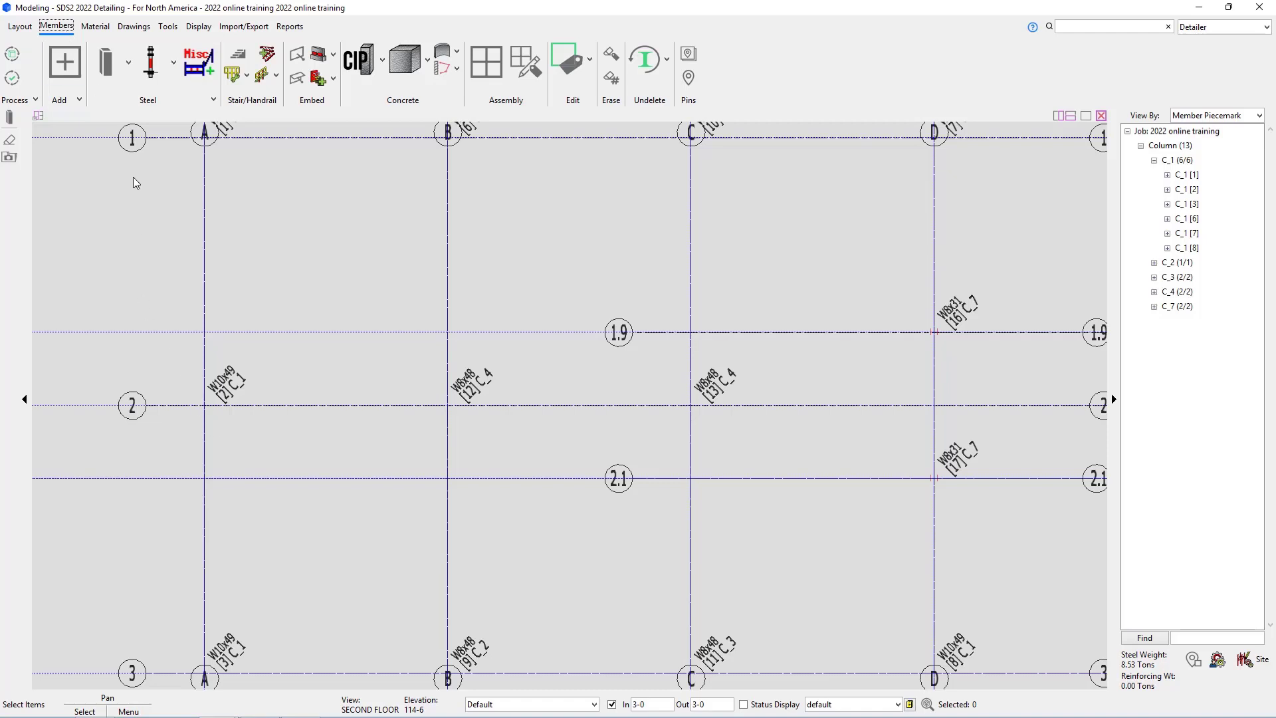
click(128, 65)
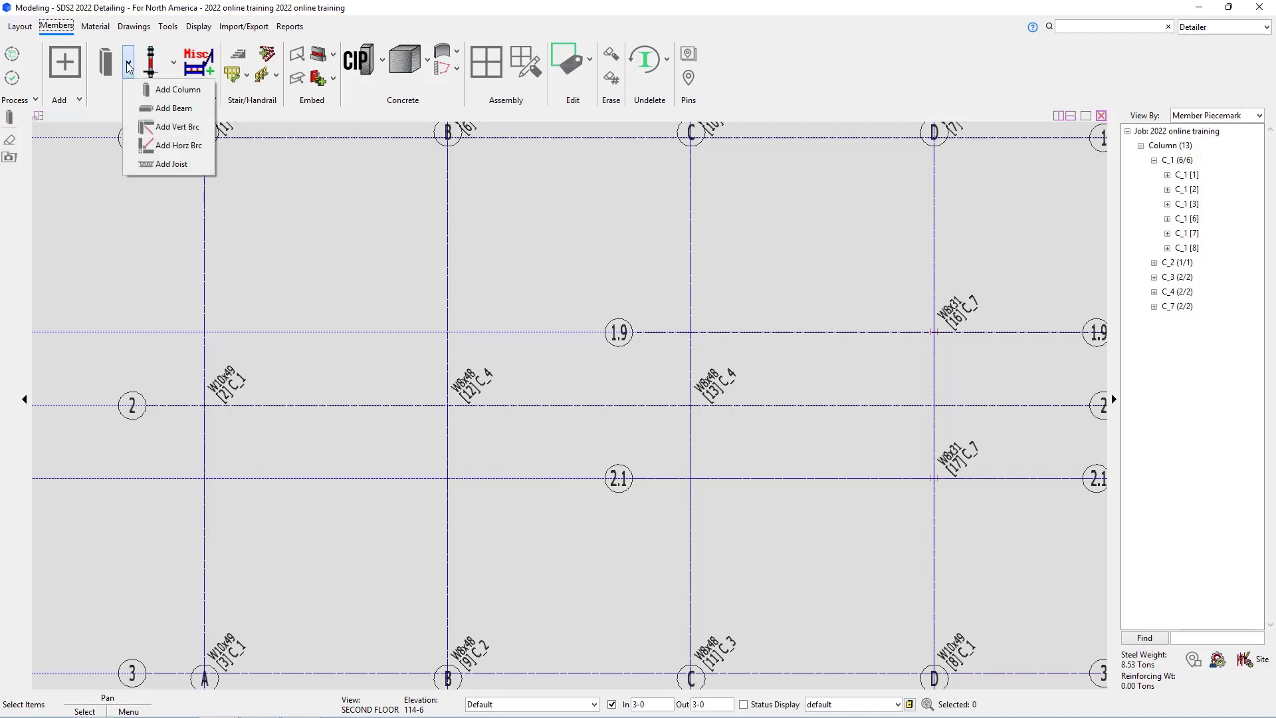
click(174, 110)
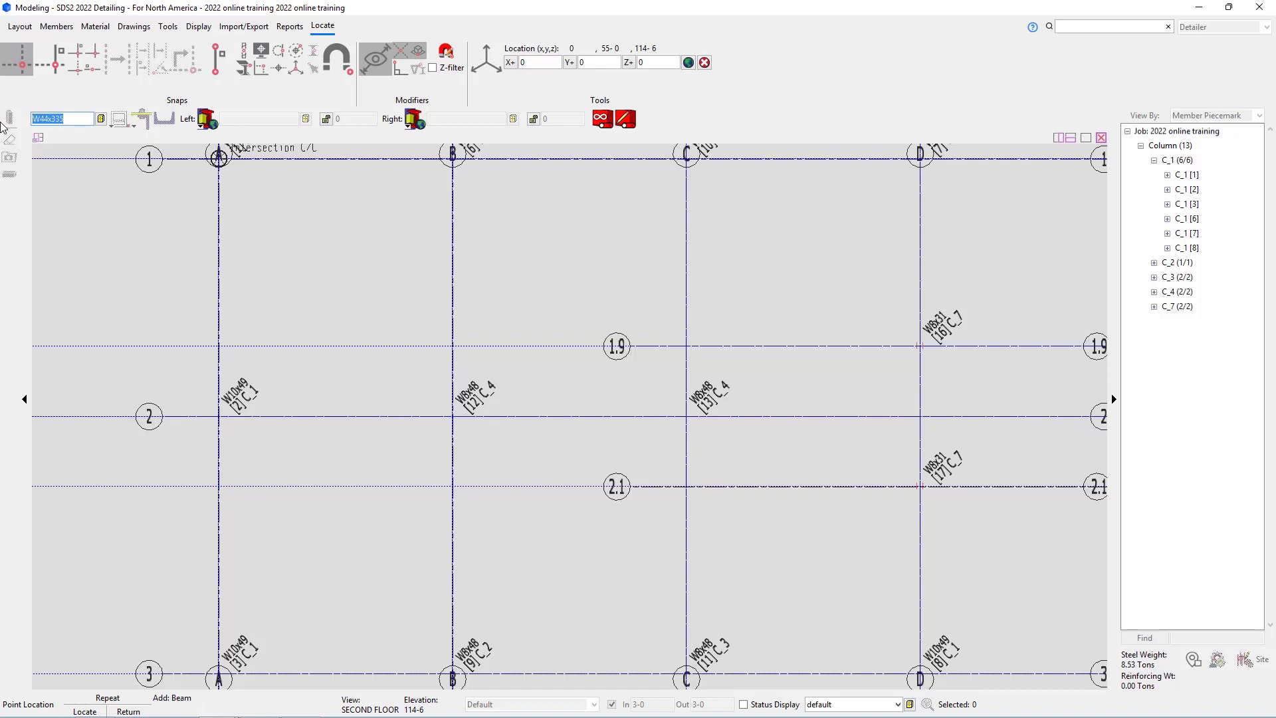
text(W18x40)
scroll(142, 191, down, 3)
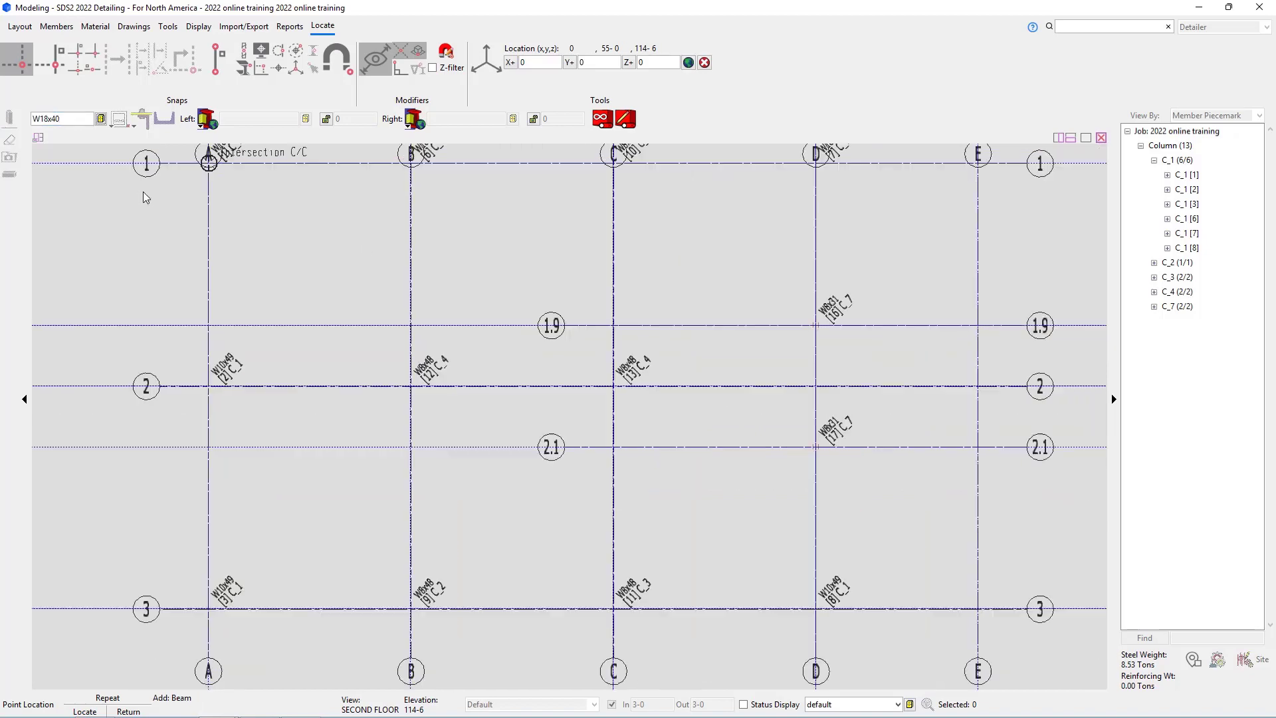
scroll(208, 180, up, 4)
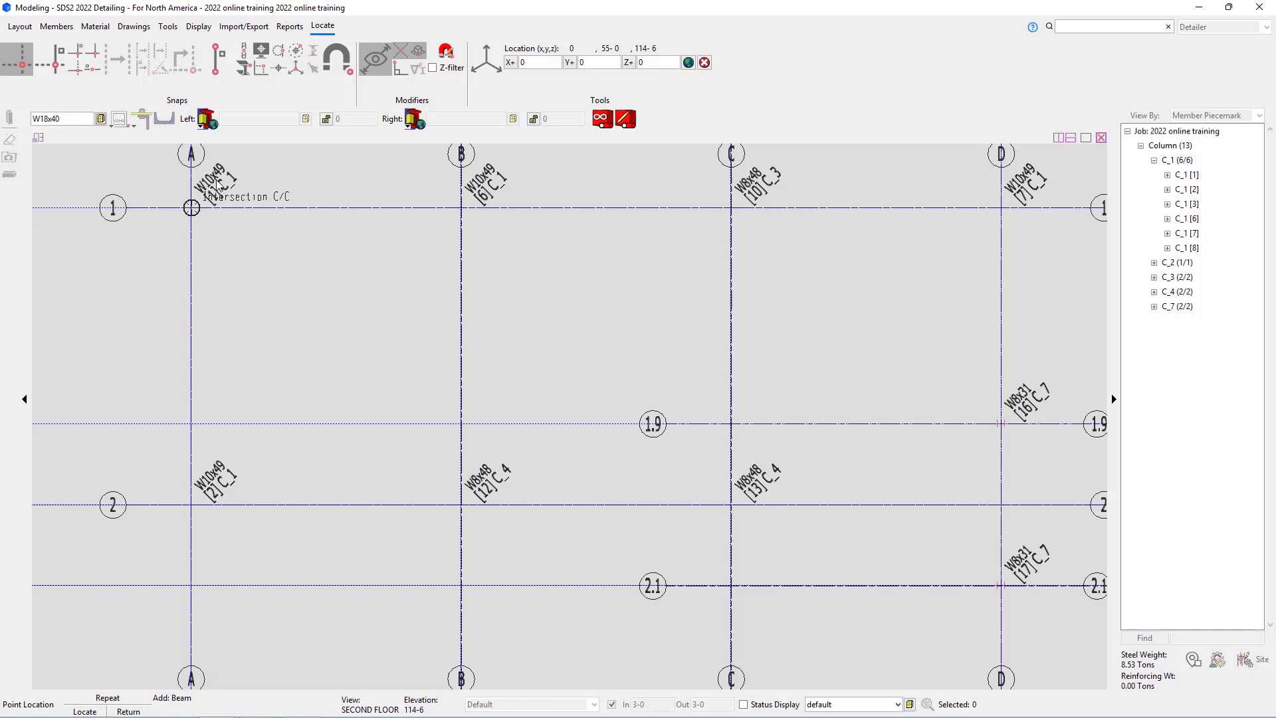
click(225, 61)
click(224, 57)
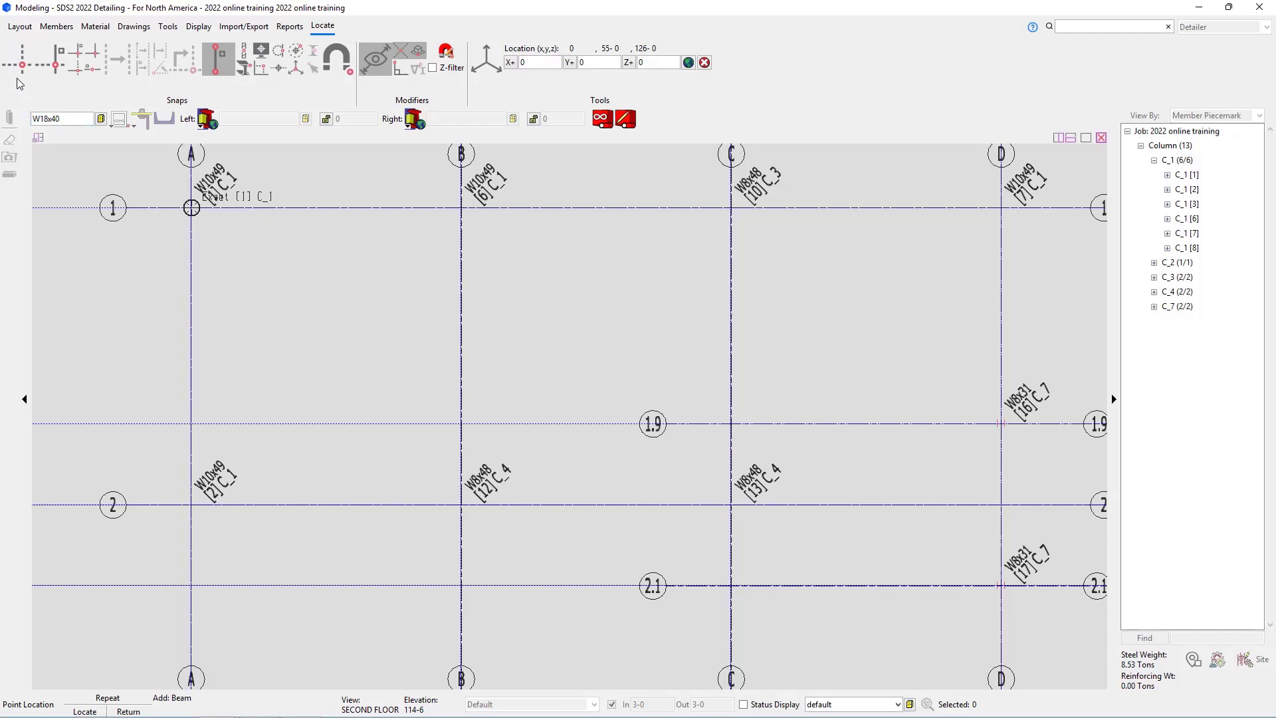
click(17, 58)
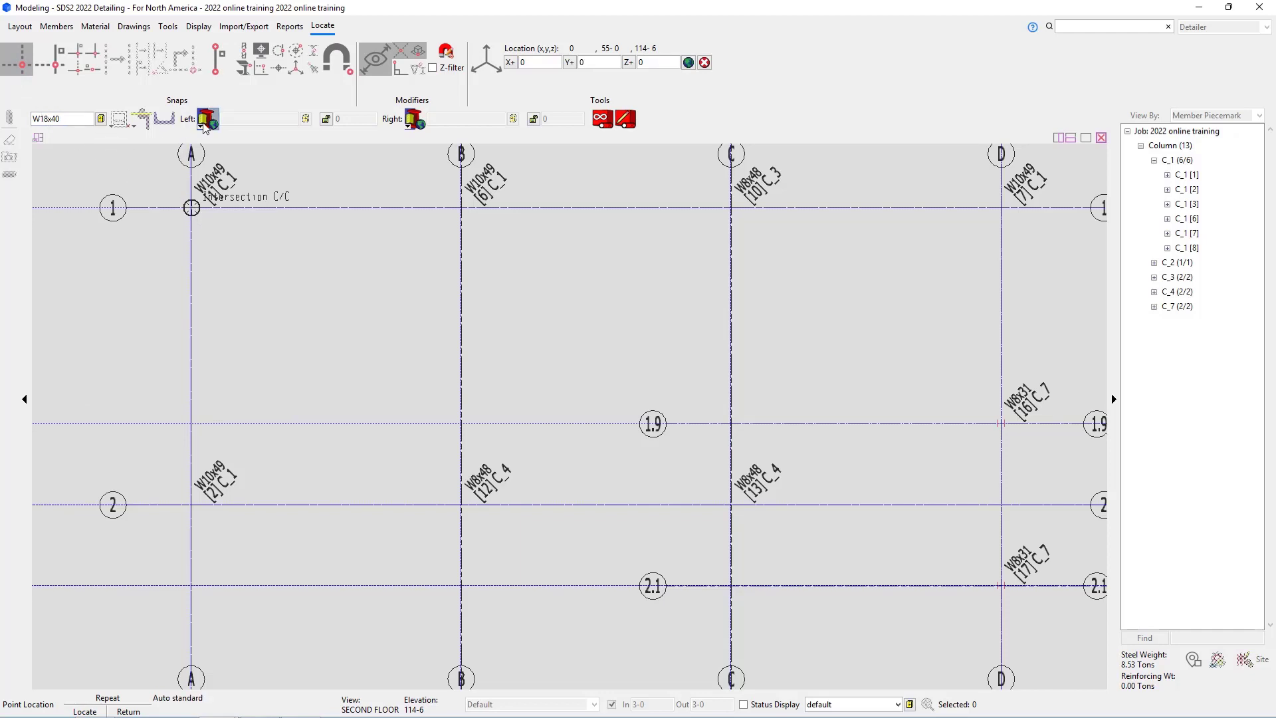
- Place W18x40 beams with auto standard end connections along grid line 1, from A to B and from B to C
click(191, 208)
click(429, 193)
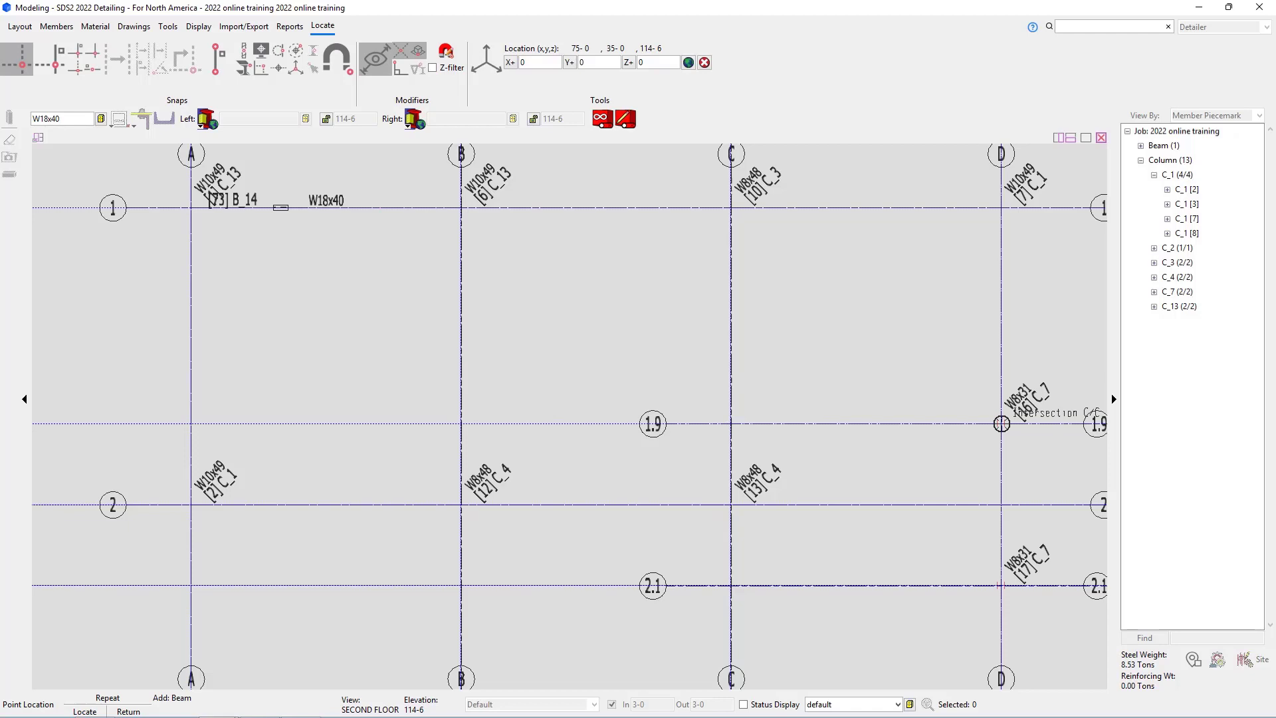
click(461, 208)
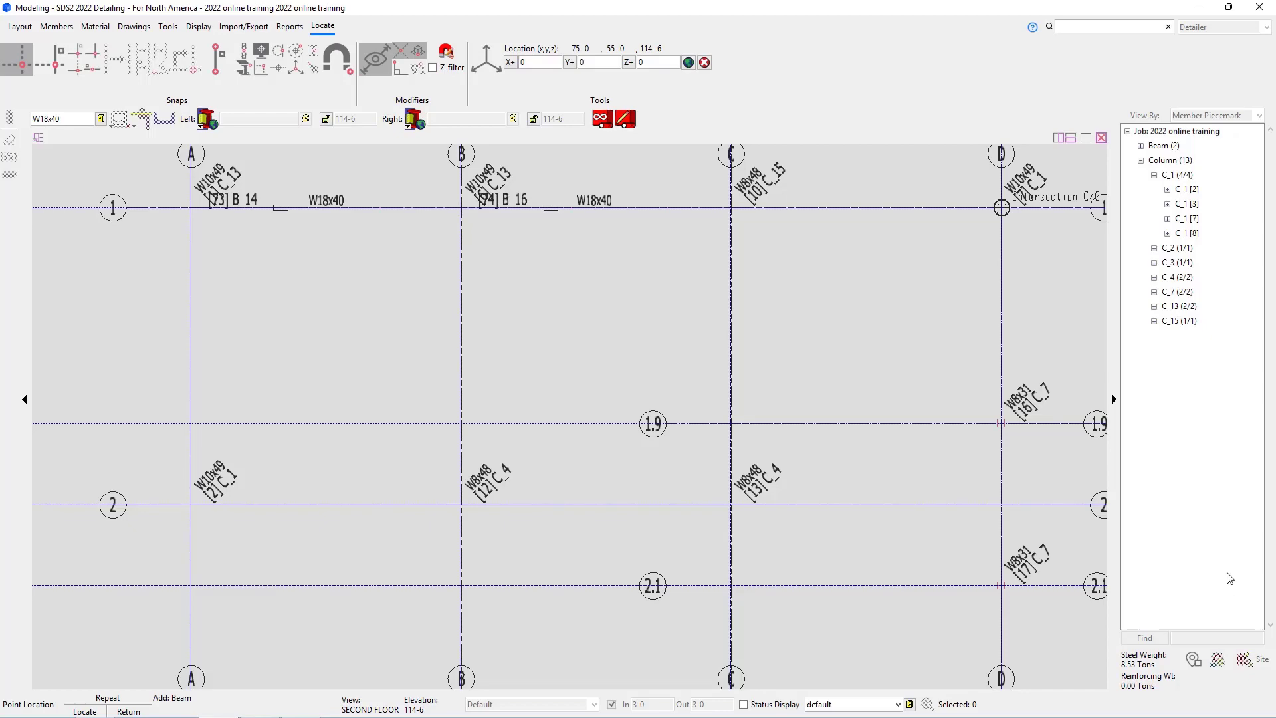
- Place W18x40 beams along grid line 3, from A to B and from B to C
scroll(193, 588, down, 2)
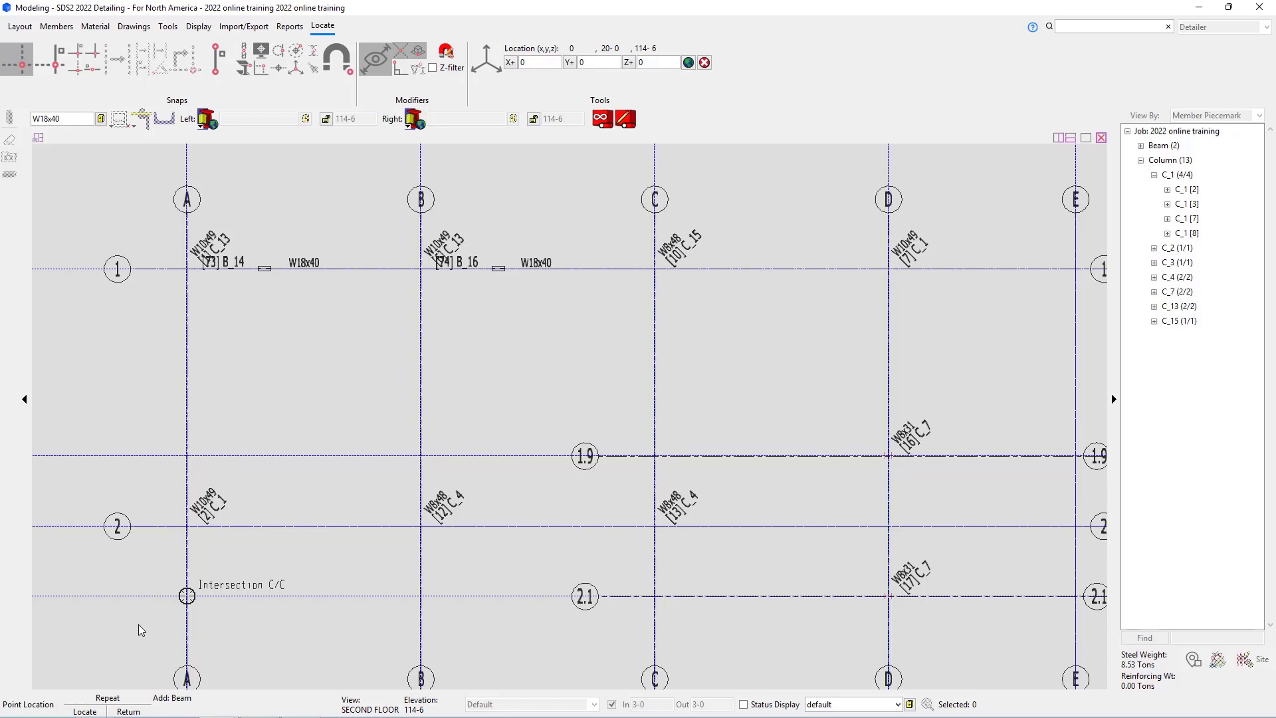
key(shift)
shift+middle_drag(184, 639, 257, 302)
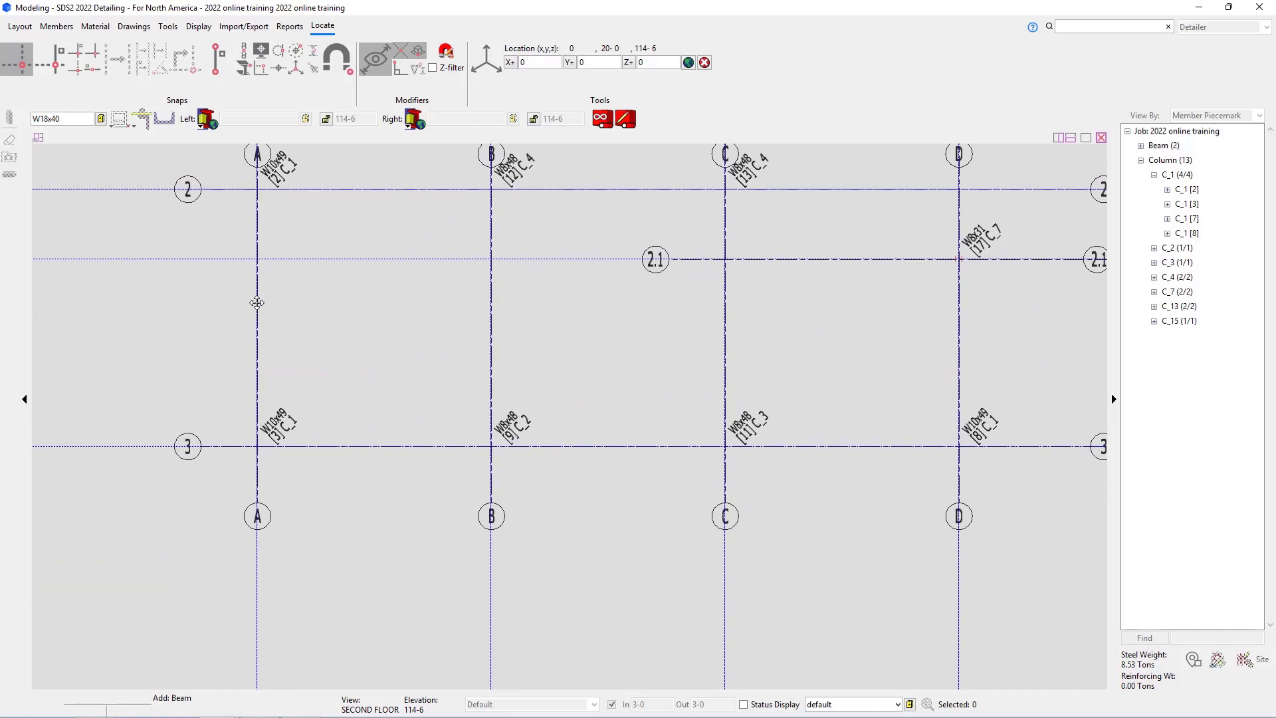
click(258, 446)
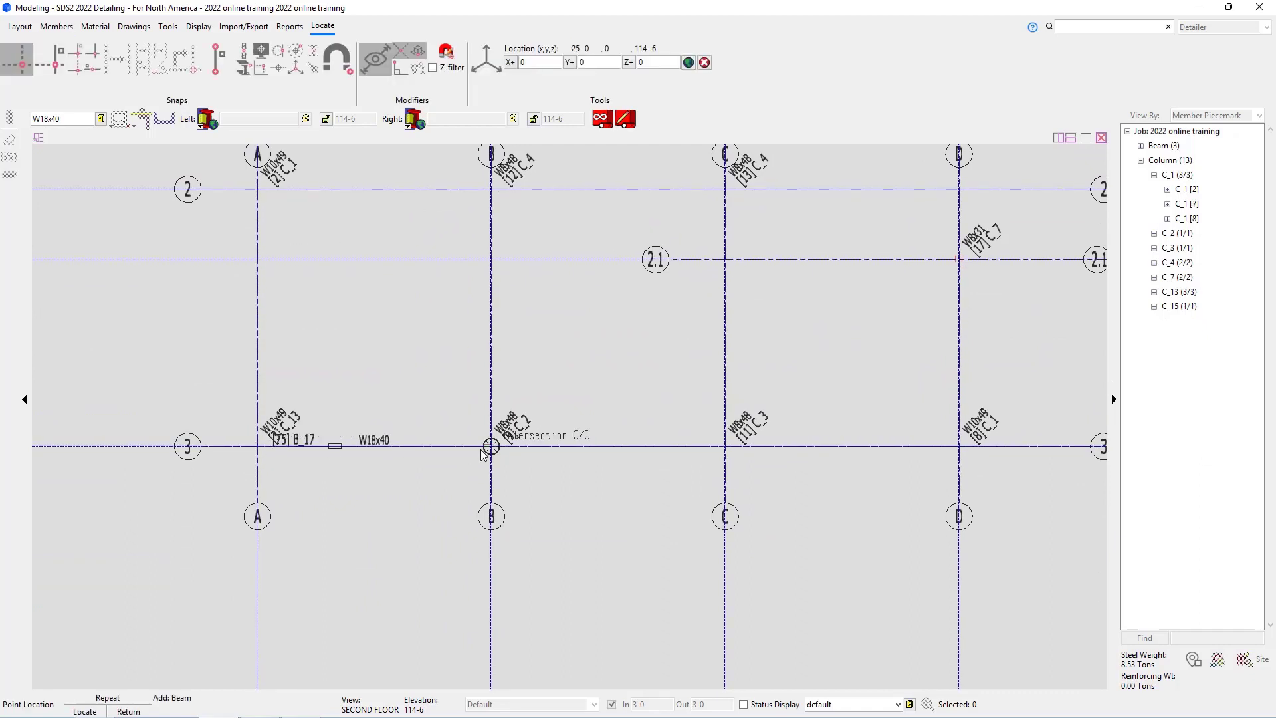
click(491, 447)
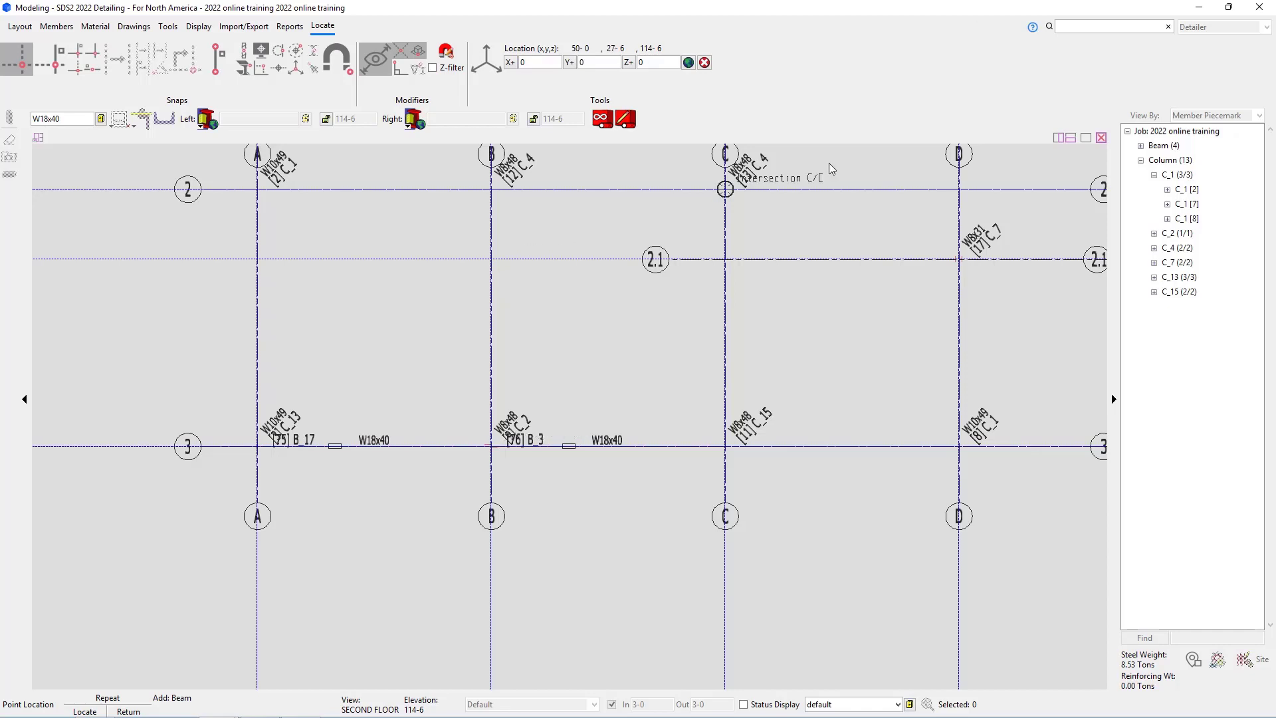
- Place W18x35 beams along grid line 2 from A through B to C, using continuous beam placement only for this run
click(612, 126)
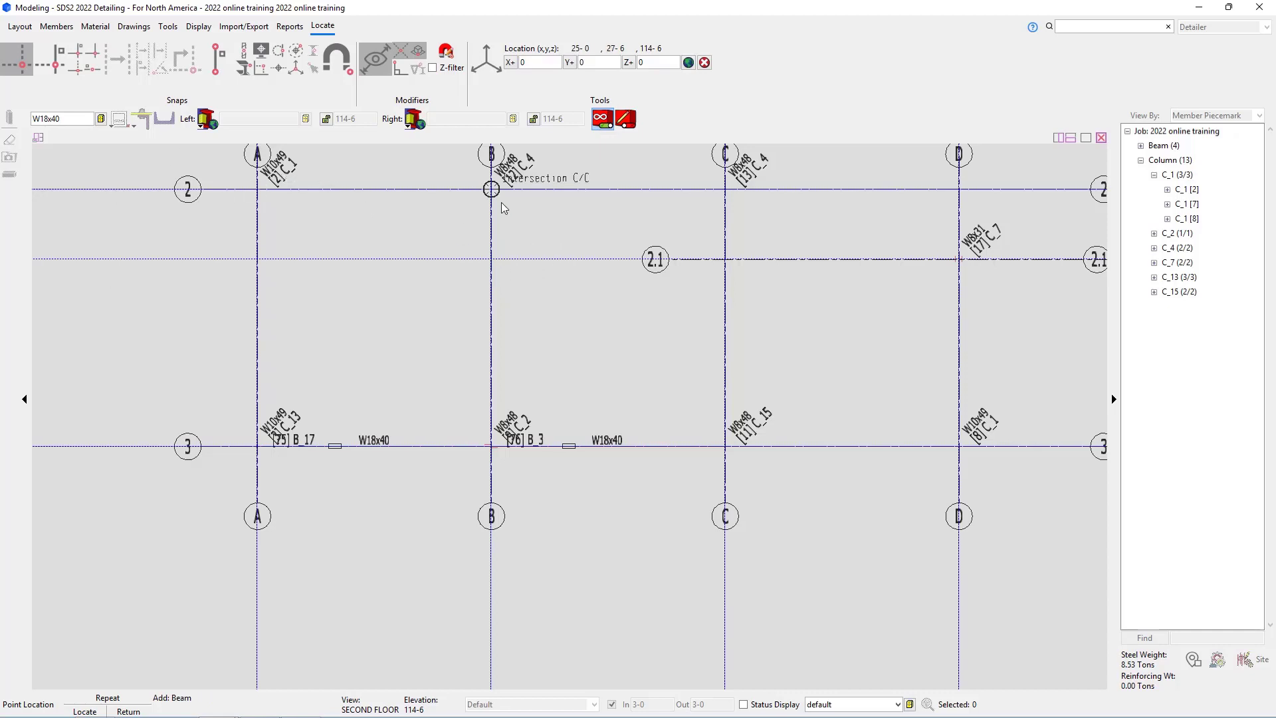
double_click(76, 124)
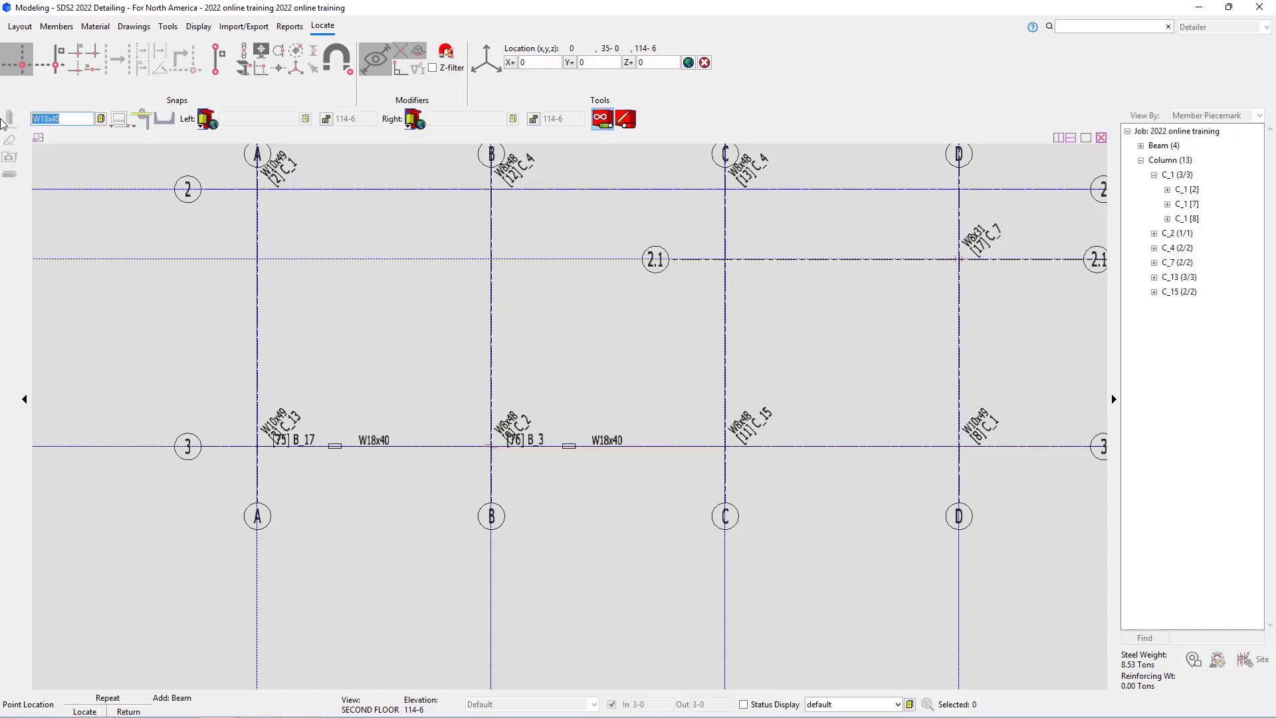
text(w18x35)
key(Return)
click(256, 193)
click(440, 186)
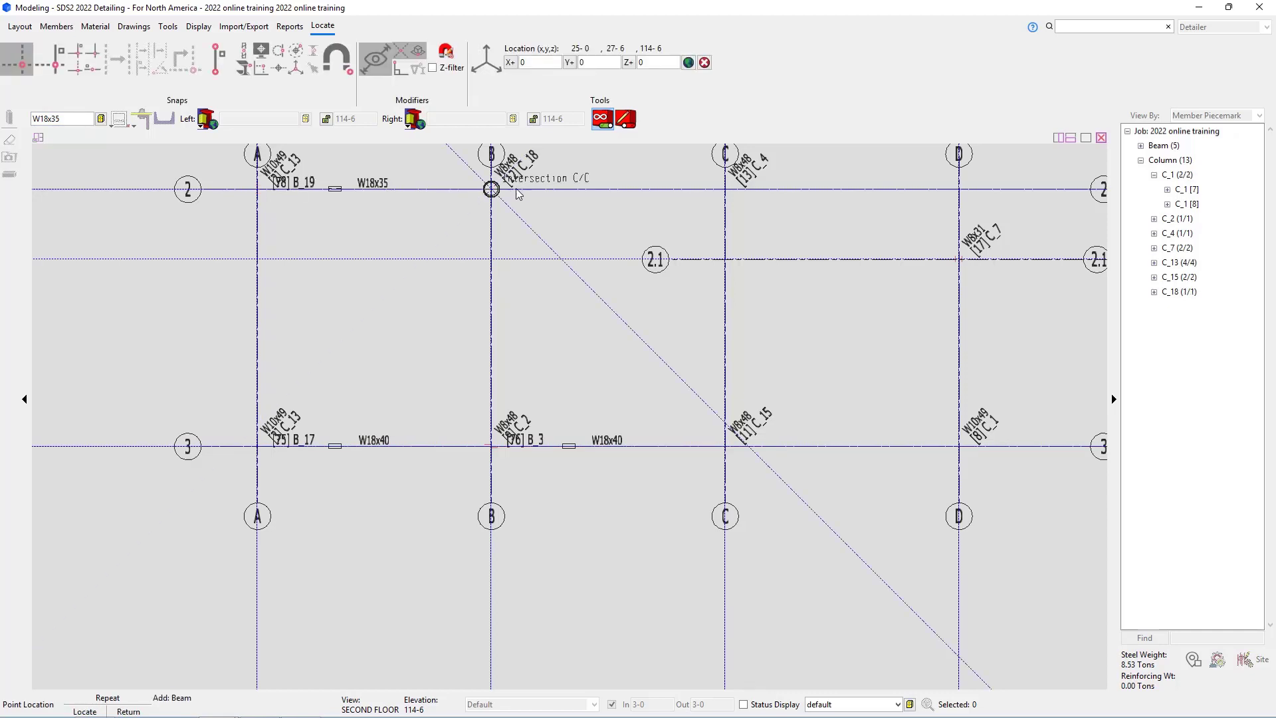
click(696, 189)
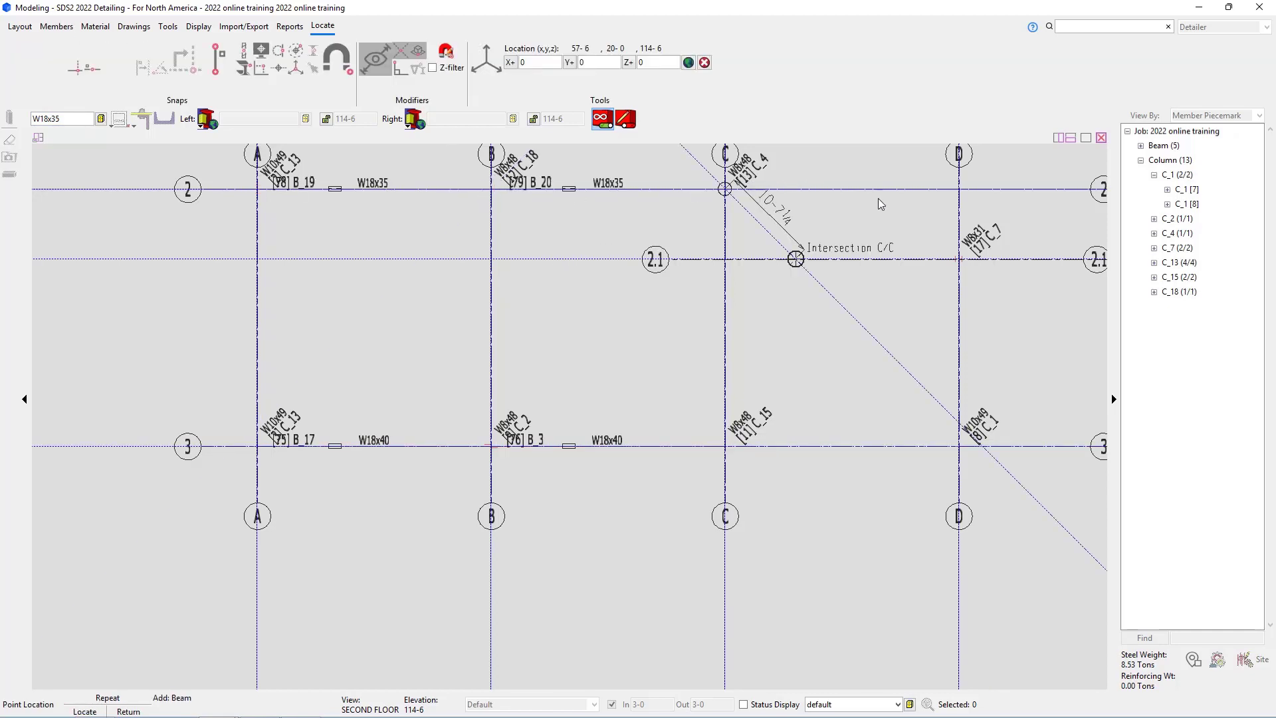
click(605, 129)
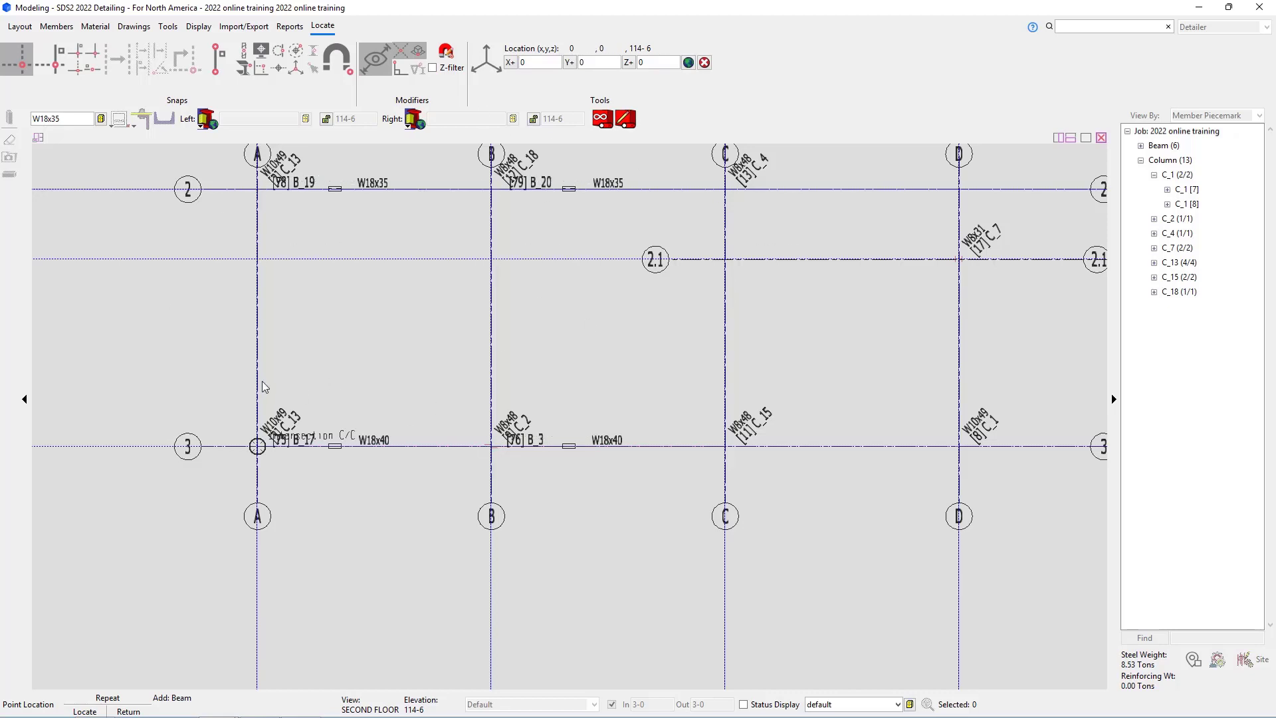
- Place a W21x44 beam along grid line A between grids 3 and 2, with member edit set to launch after placement
click(625, 121)
click(77, 119)
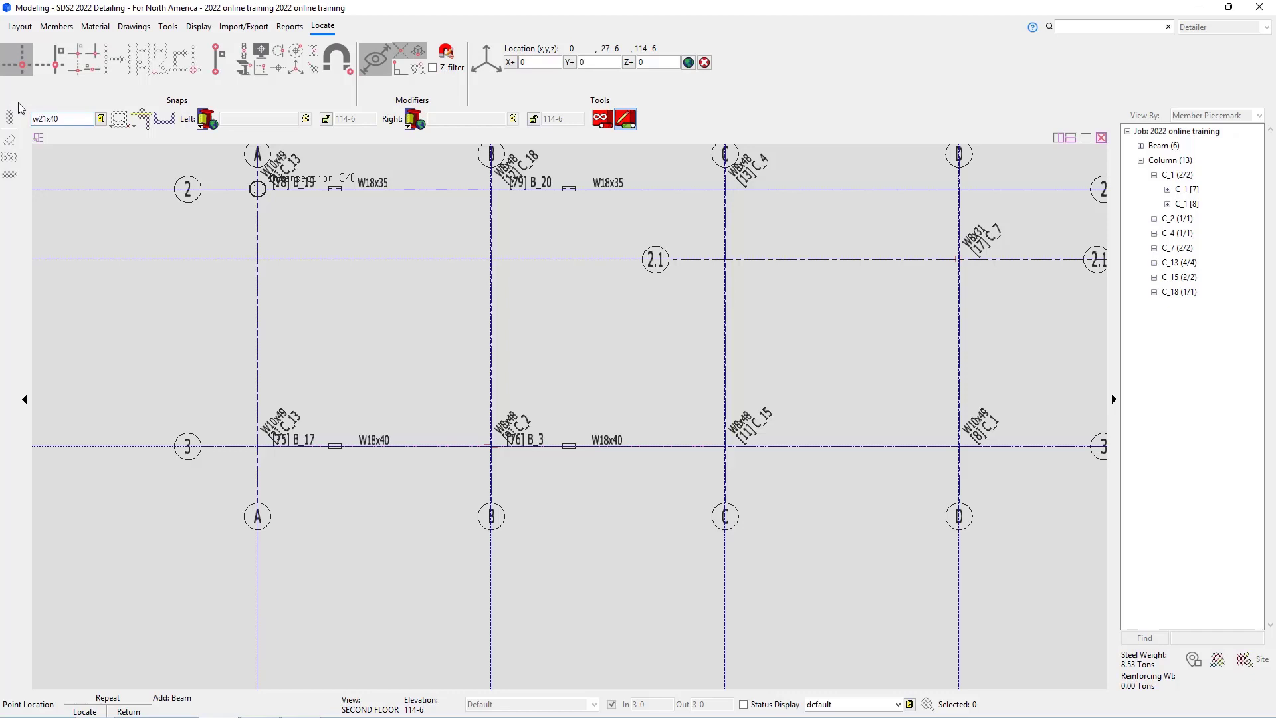
text(w21x44)
key(Return)
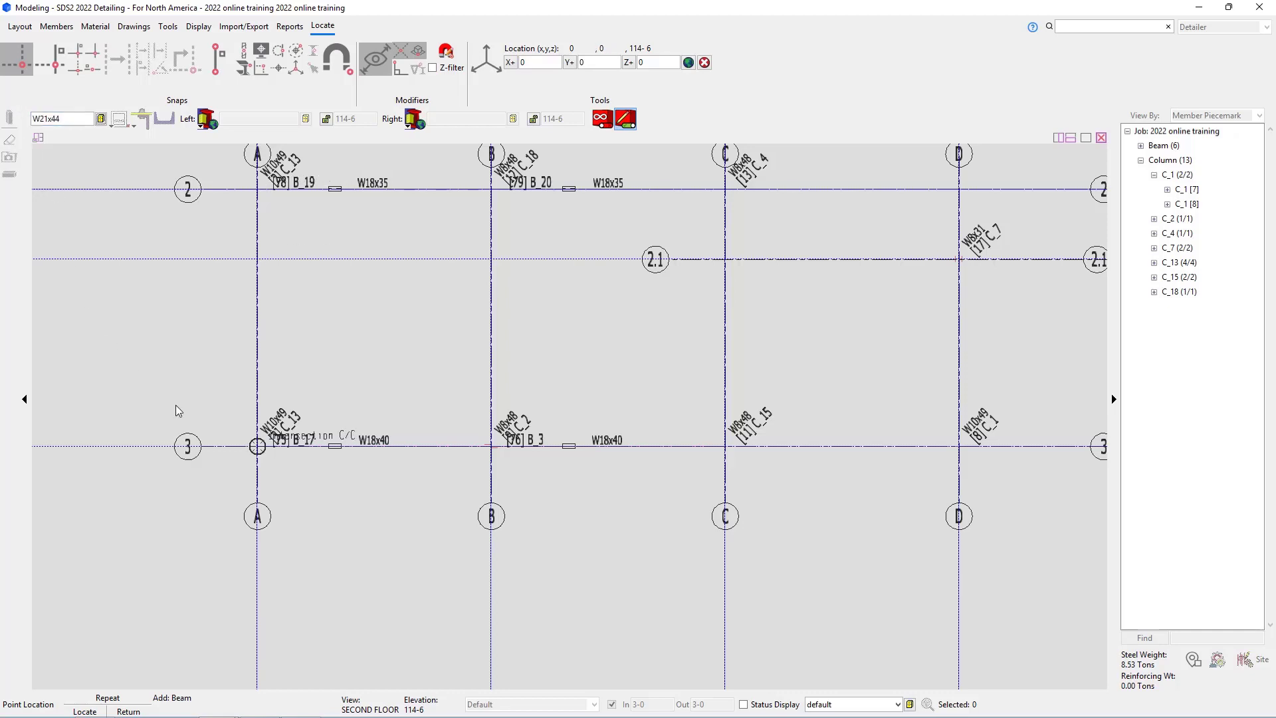
click(199, 407)
click(286, 219)
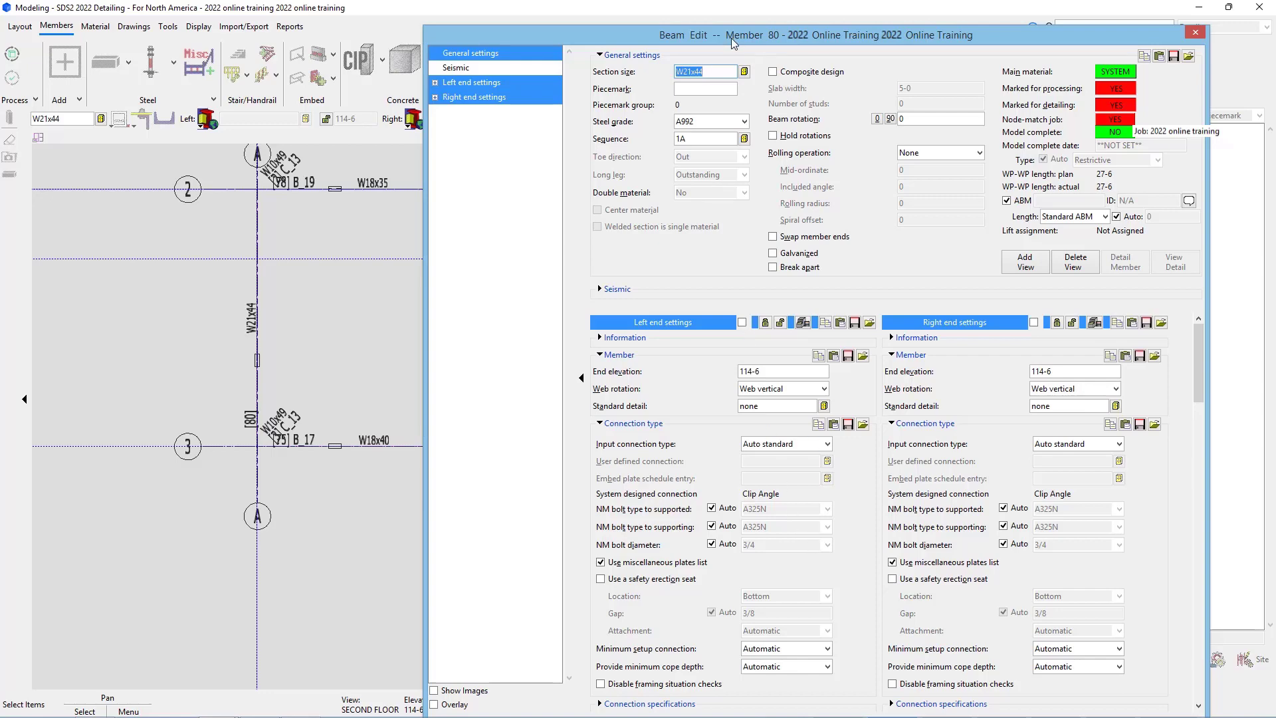
- Accept the new W21x44 beam's settings and turn off launching member edit after placement
drag(734, 42, 589, 18)
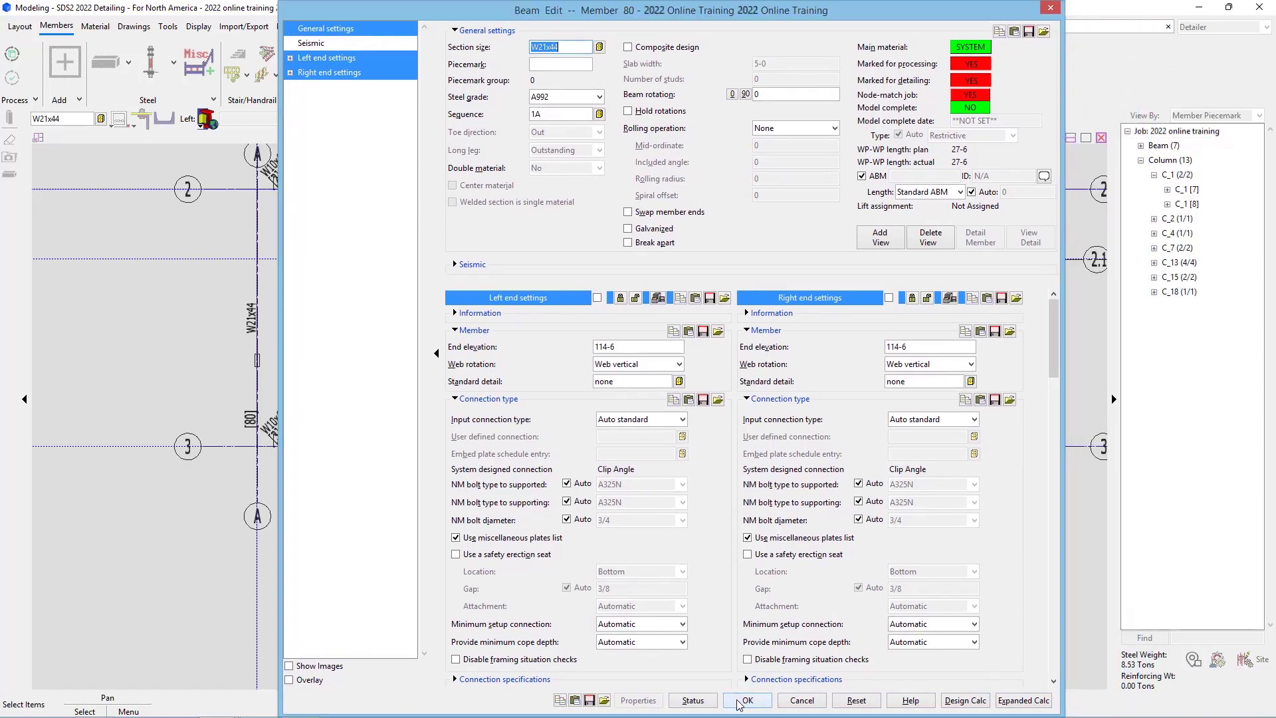
click(745, 701)
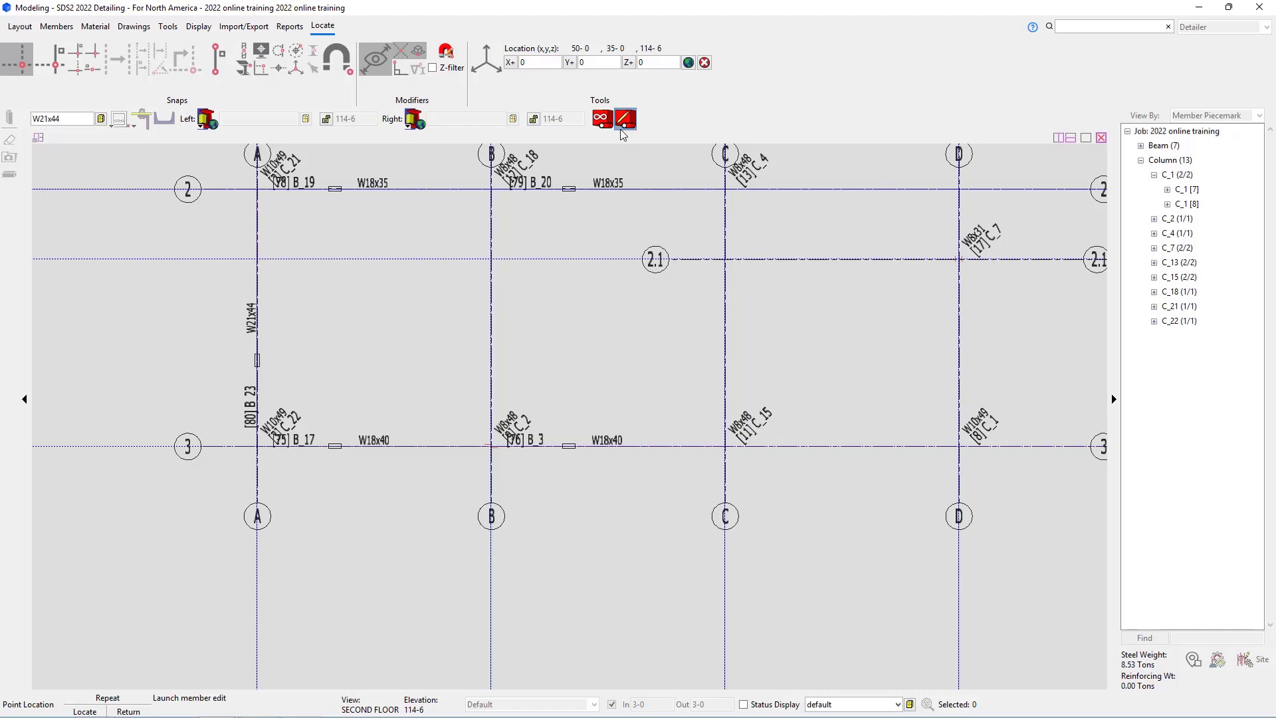
click(623, 128)
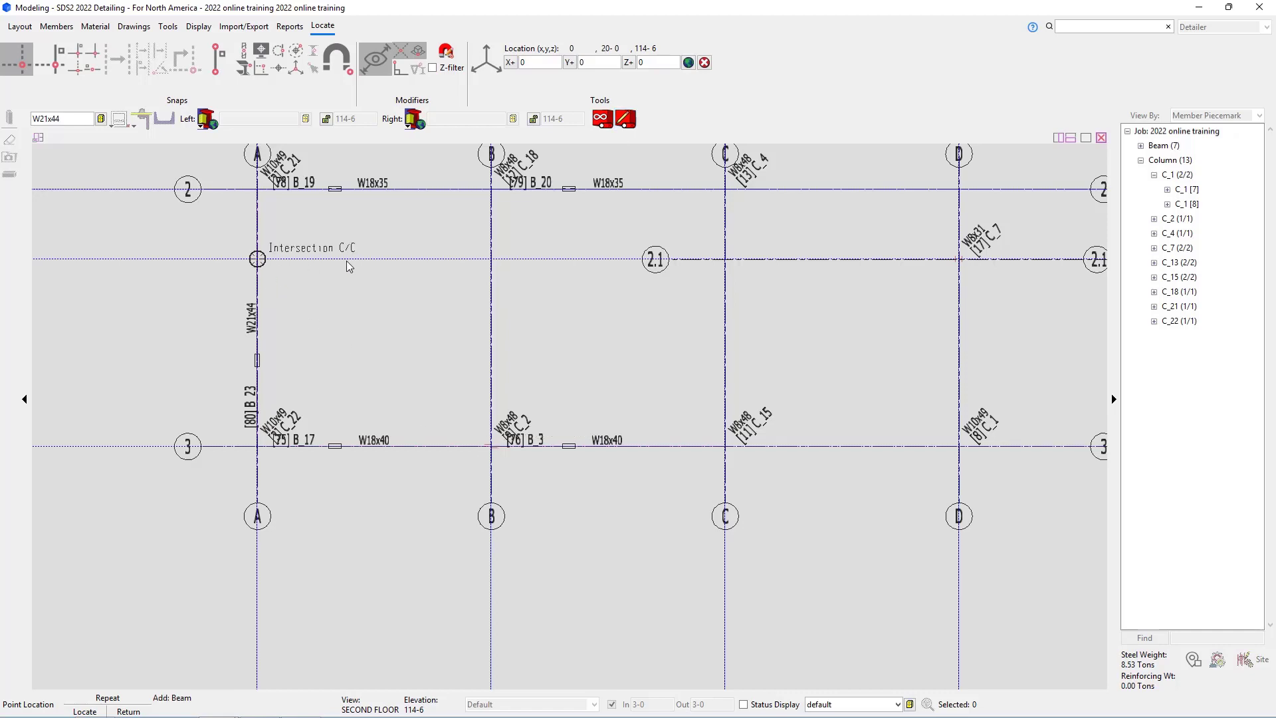
- Start a W21x44 beam at grid intersection A/2.1 and try a second point at 10-0@30
click(259, 261)
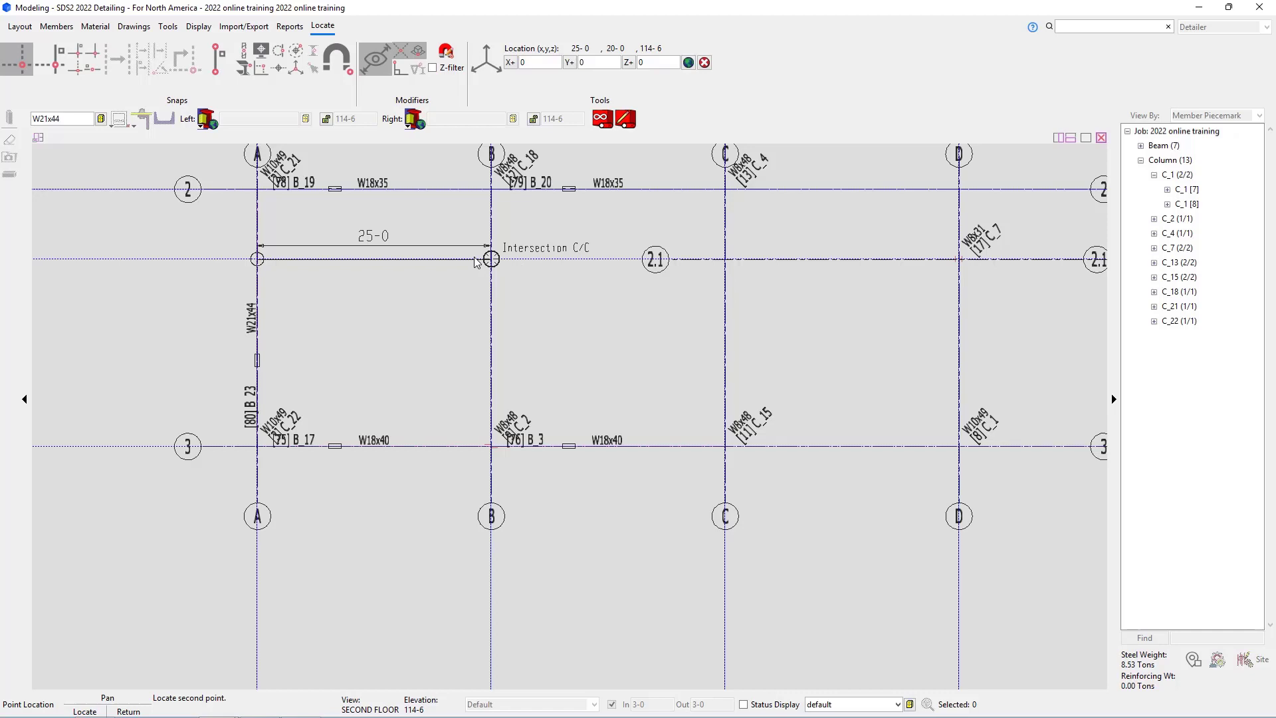
text(10-)
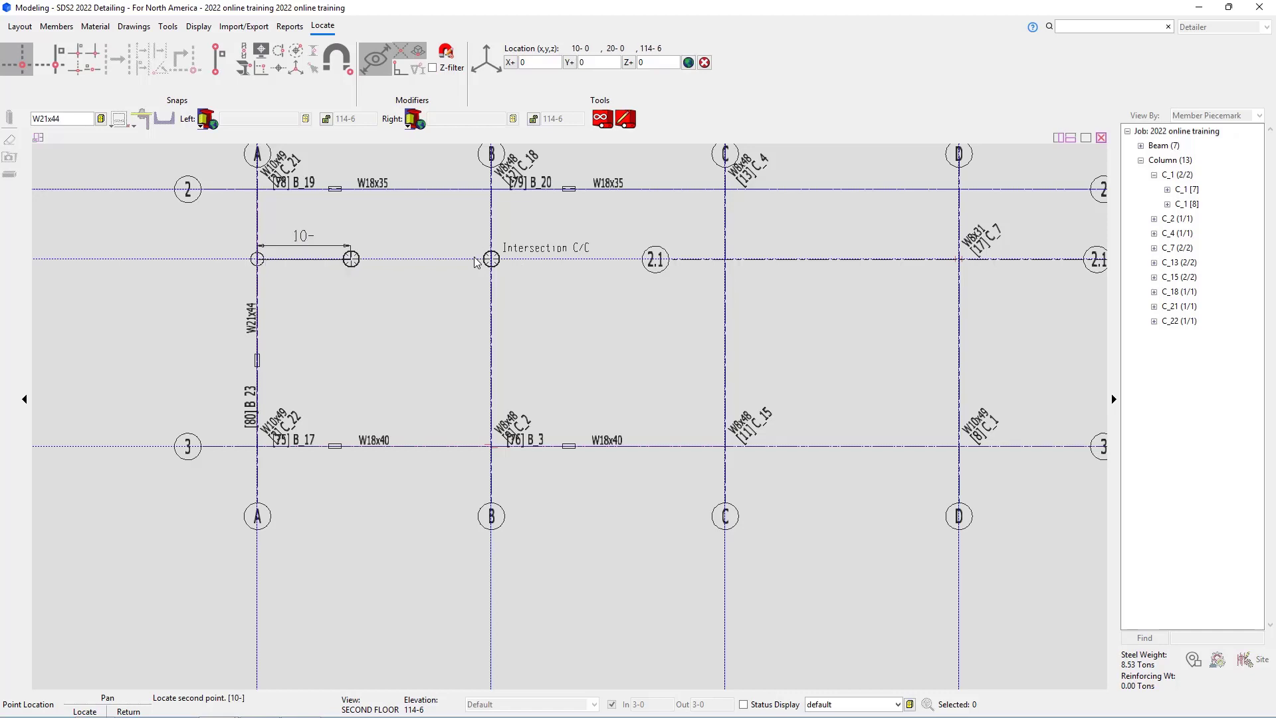
text(0)
text(@30)
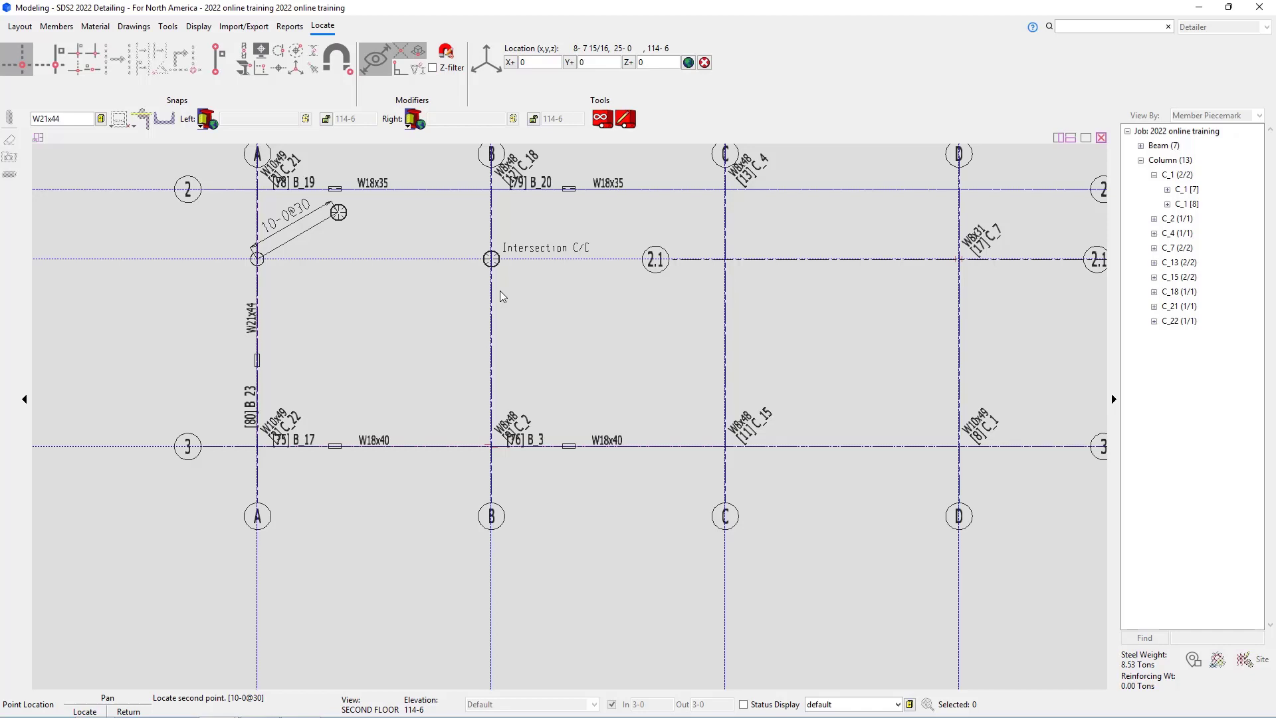
key(BackSpace)
key(BackSpace)
key(BackSpace)
key(BackSpace)
key(BackSpace)
key(BackSpace)
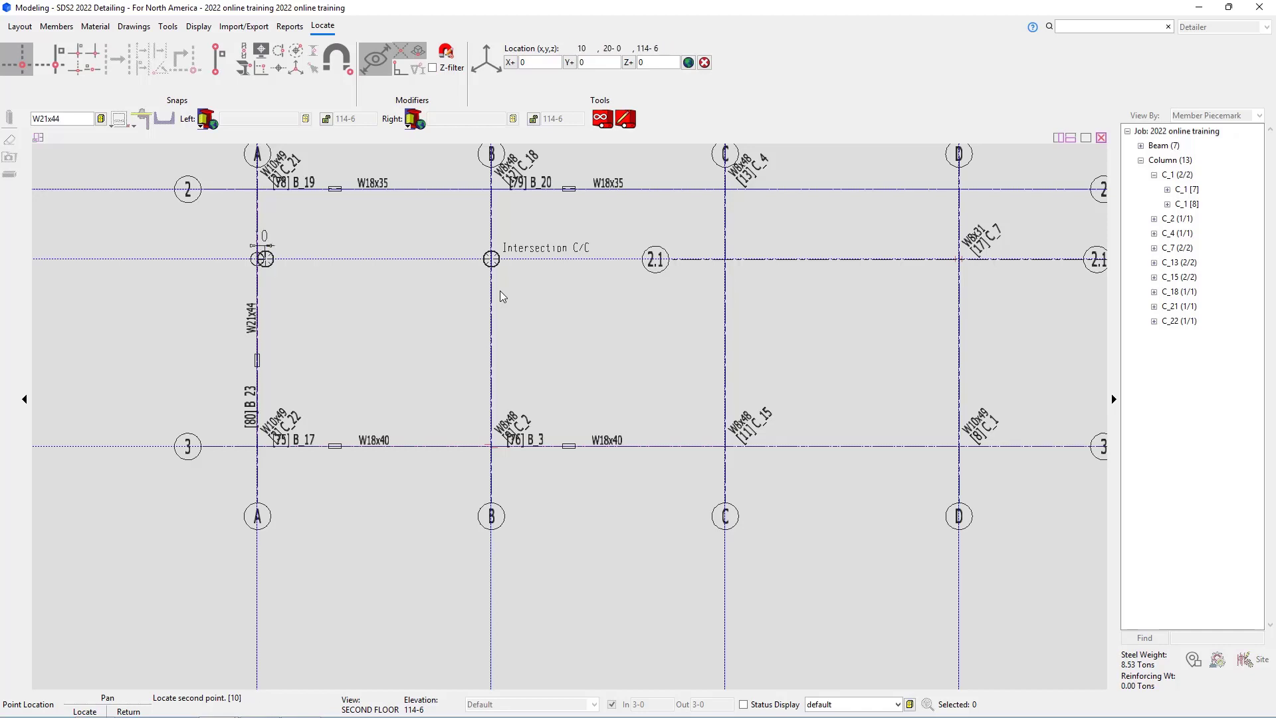
key(BackSpace)
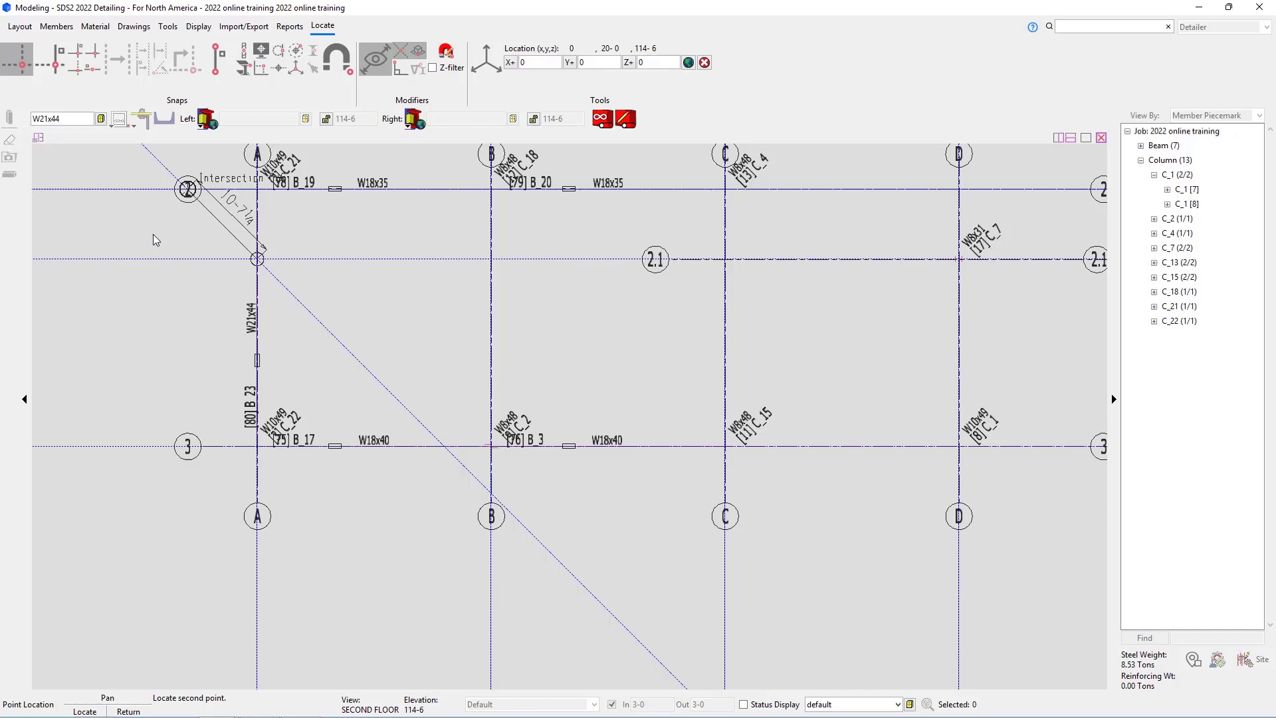
scroll(373, 240, down, 2)
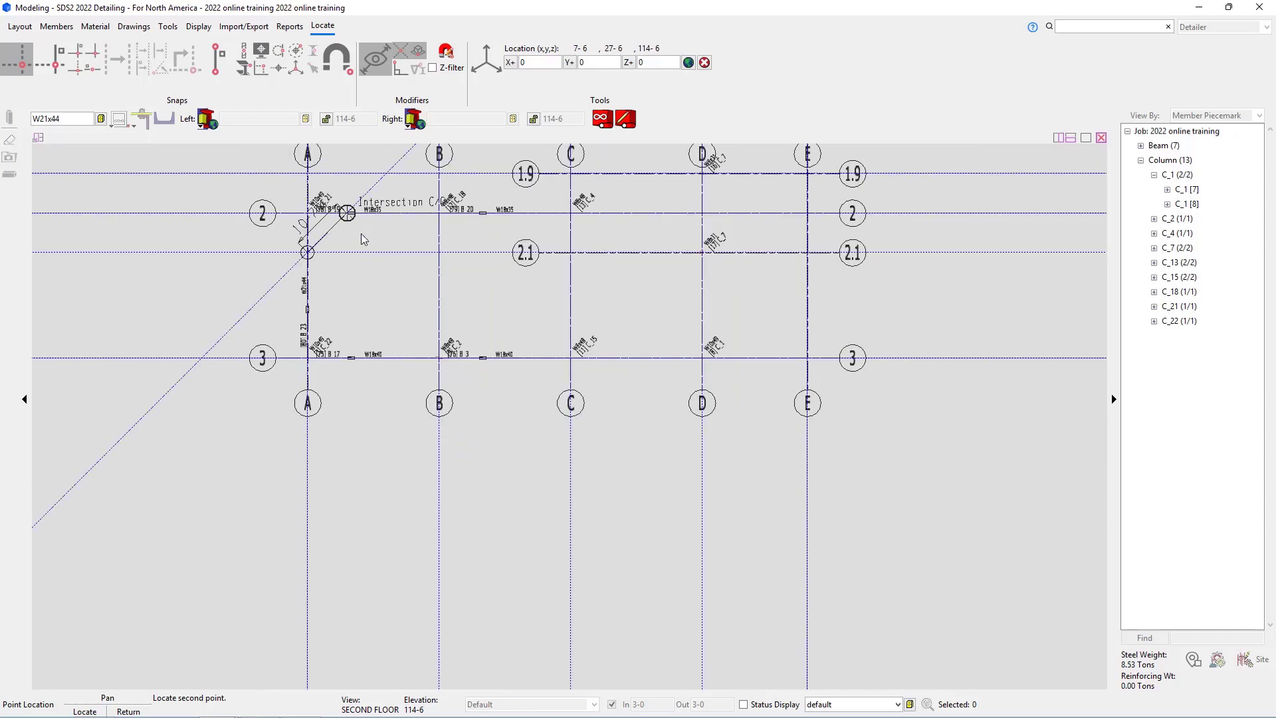
scroll(359, 226, up, 2)
scroll(339, 214, up, 2)
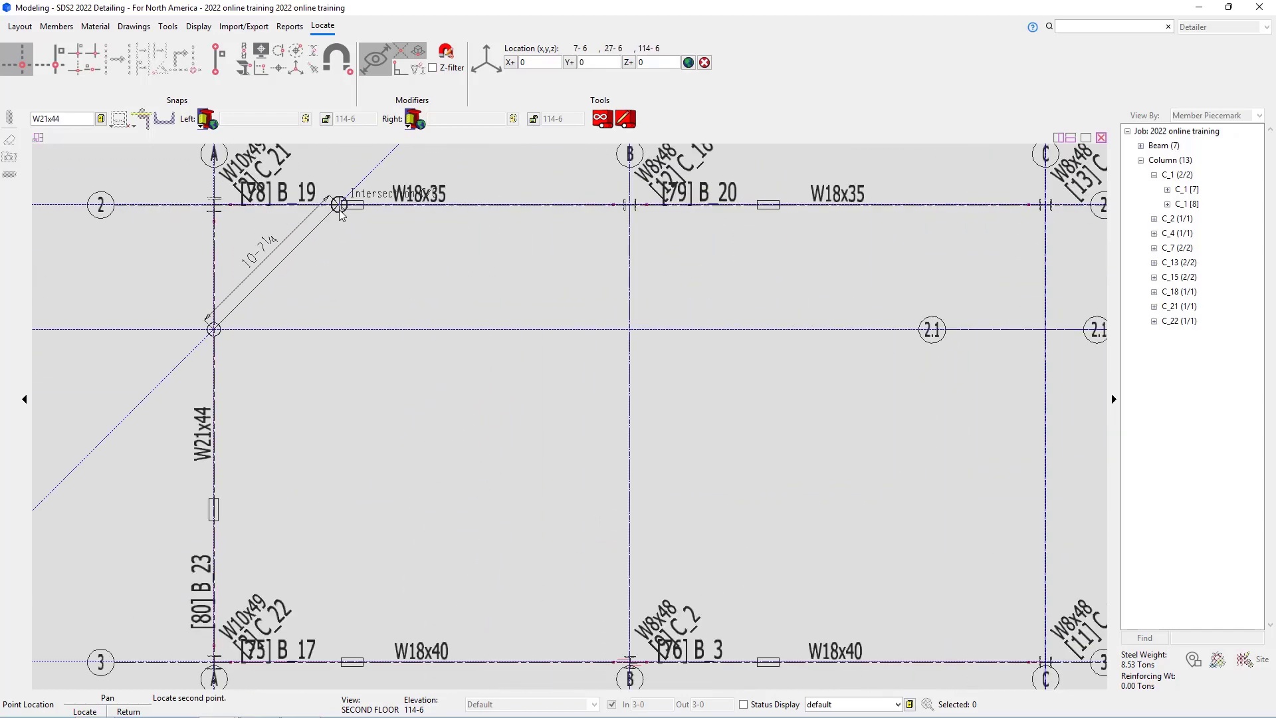
scroll(339, 211, down, 1)
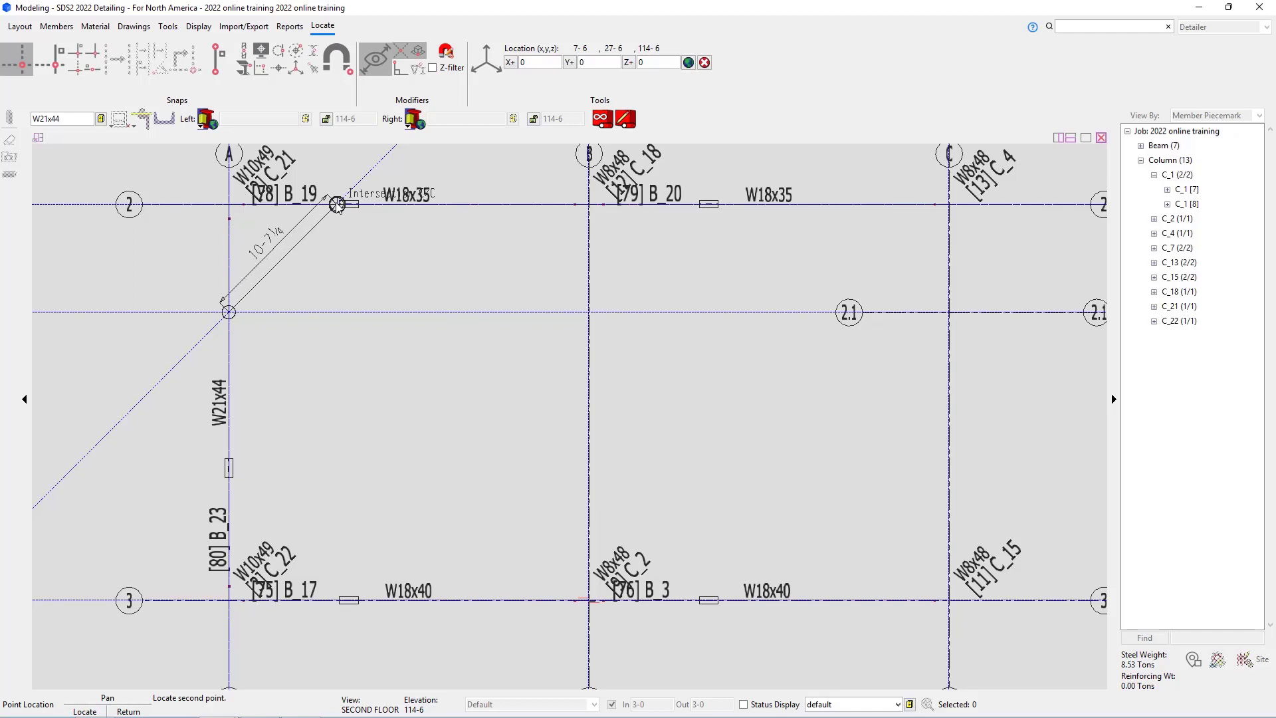